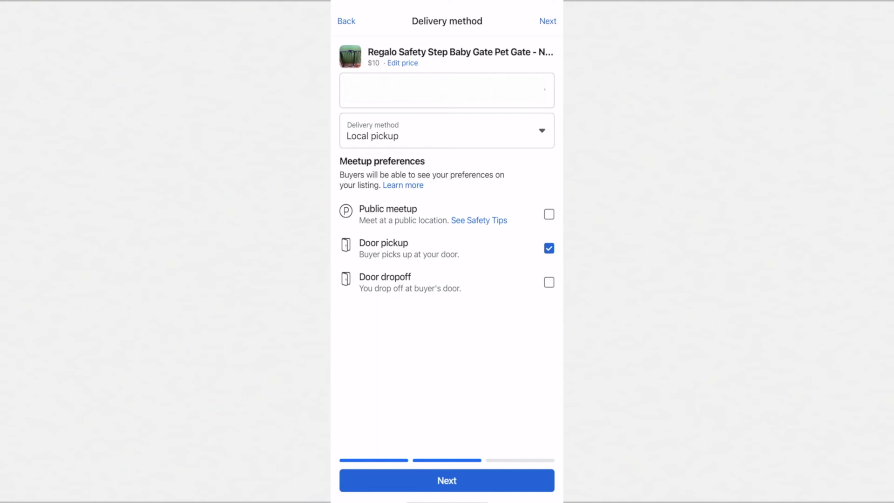
# Step: Continue from the Delivery method screen to List in More Places
pyautogui.click(446, 480)
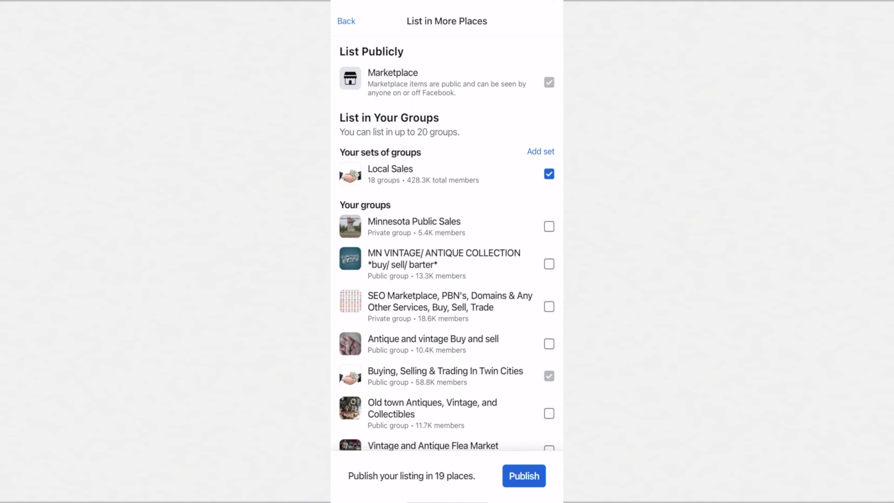
# Step: Add a set named 'Antiques' and tick MN VINTAGE/ ANTIQUE COLLECTION
pyautogui.click(540, 152)
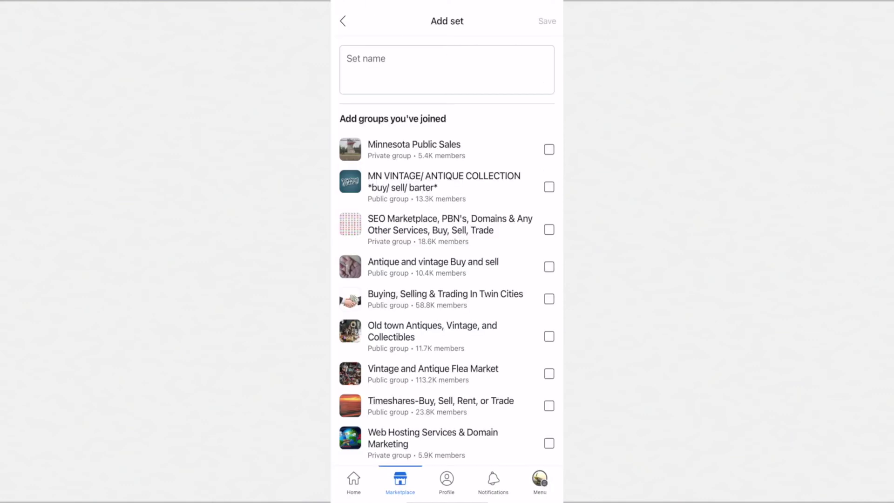
pyautogui.click(447, 69)
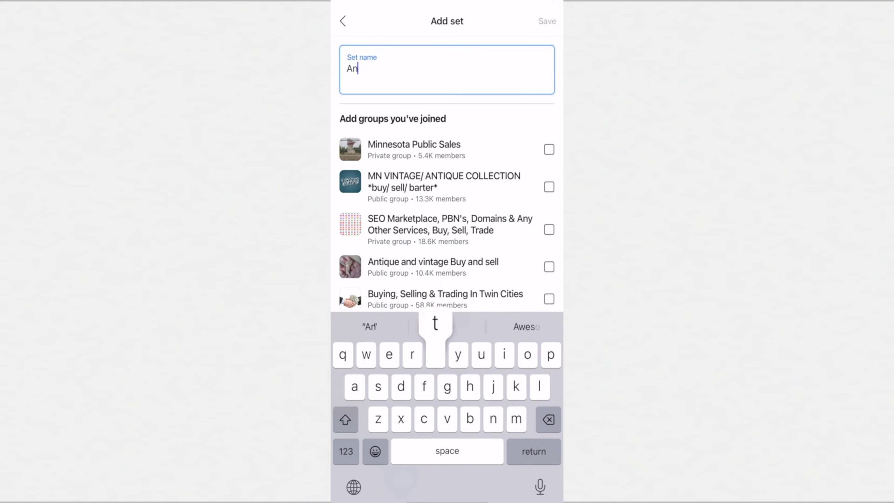
pyautogui.write('Antique')
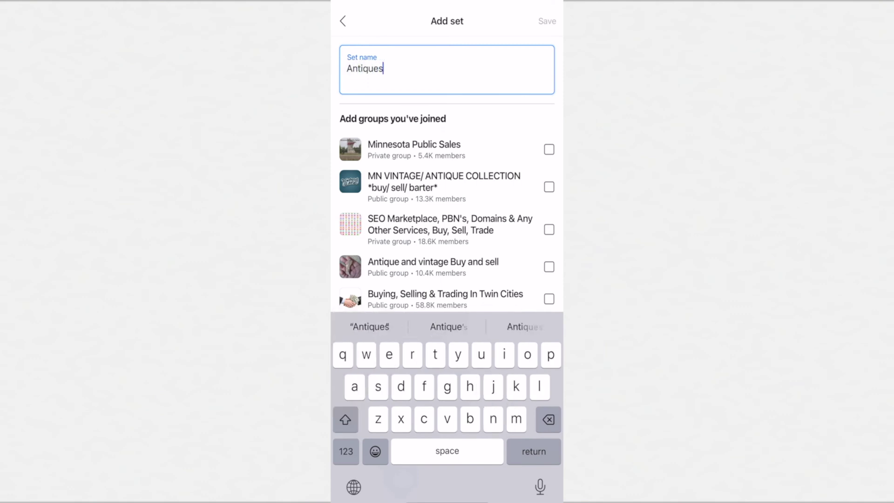
pyautogui.write('s')
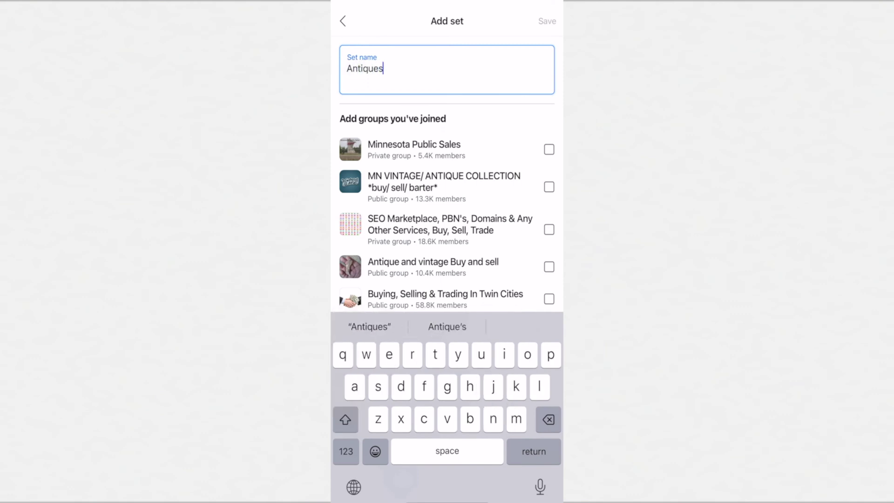
pyautogui.press('Return')
pyautogui.click(549, 188)
# Step: Tick seven more groups, from Antique and vintage Buy and sell to Vintage Clothing Collectors And Sellers
pyautogui.click(548, 267)
pyautogui.scroll(-2, 446, 300)
pyautogui.scroll(-1, 447, 300)
pyautogui.click(549, 212)
pyautogui.click(548, 249)
pyautogui.scroll(-4, 447, 301)
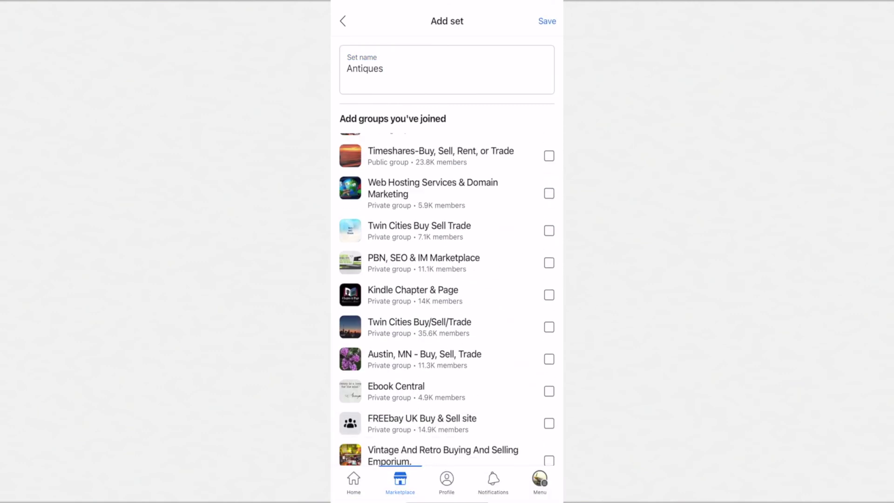
pyautogui.scroll(-3, 448, 300)
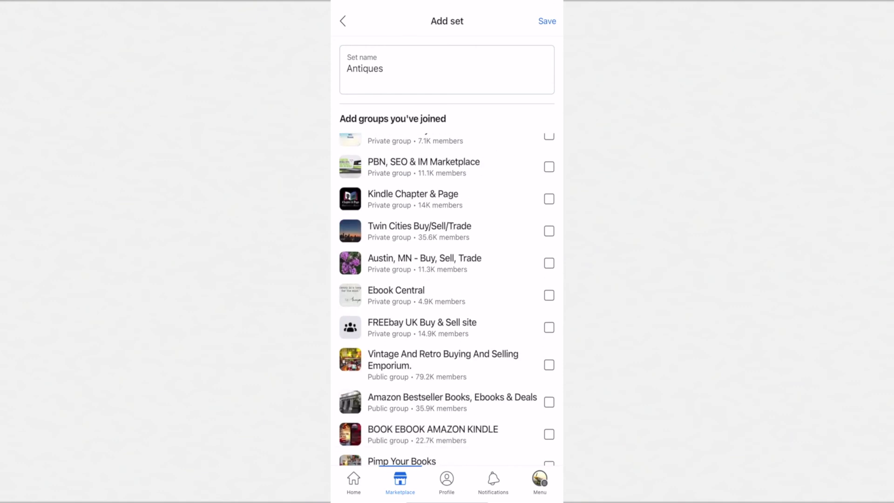
pyautogui.scroll(-3, 447, 300)
pyautogui.scroll(-2, 447, 300)
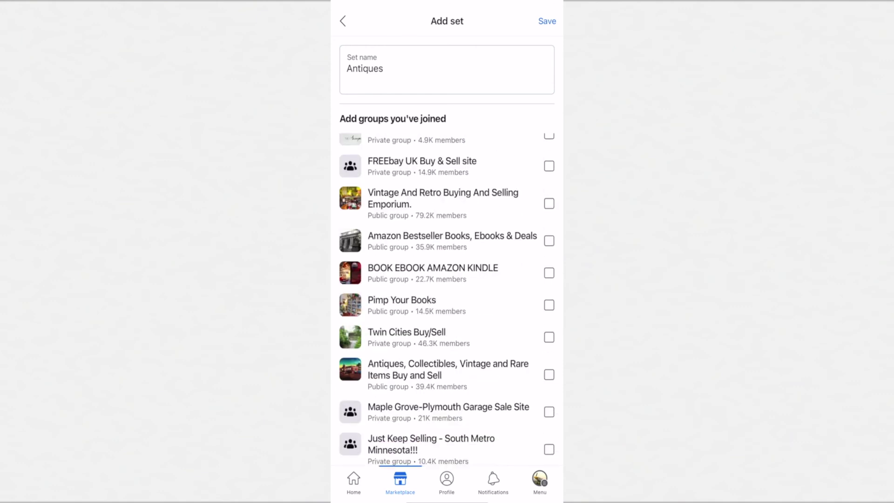
pyautogui.click(549, 203)
pyautogui.scroll(-2, 447, 300)
pyautogui.click(548, 292)
pyautogui.scroll(-2, 447, 301)
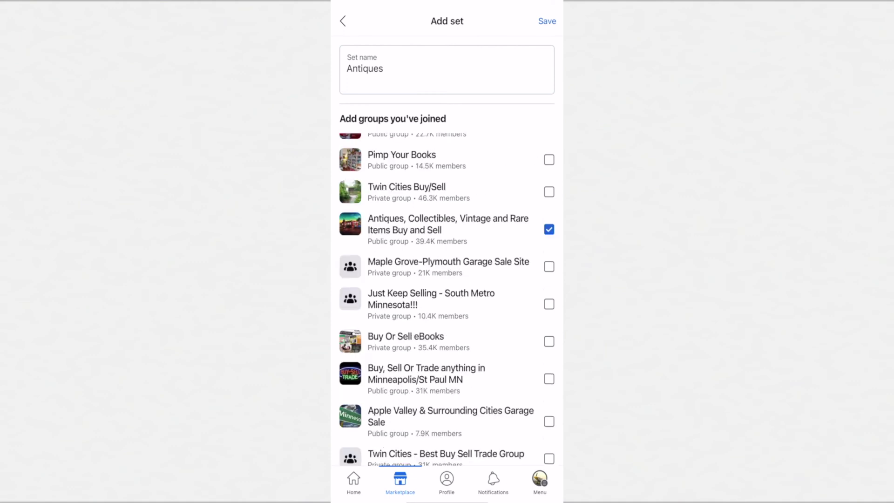
pyautogui.scroll(-8, 447, 301)
pyautogui.scroll(-8, 448, 301)
pyautogui.click(549, 252)
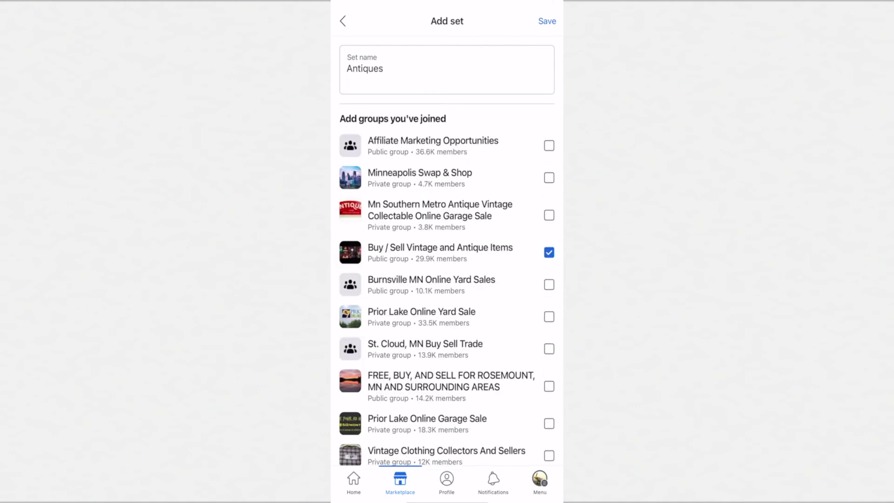
pyautogui.scroll(-3, 448, 301)
pyautogui.scroll(-3, 447, 300)
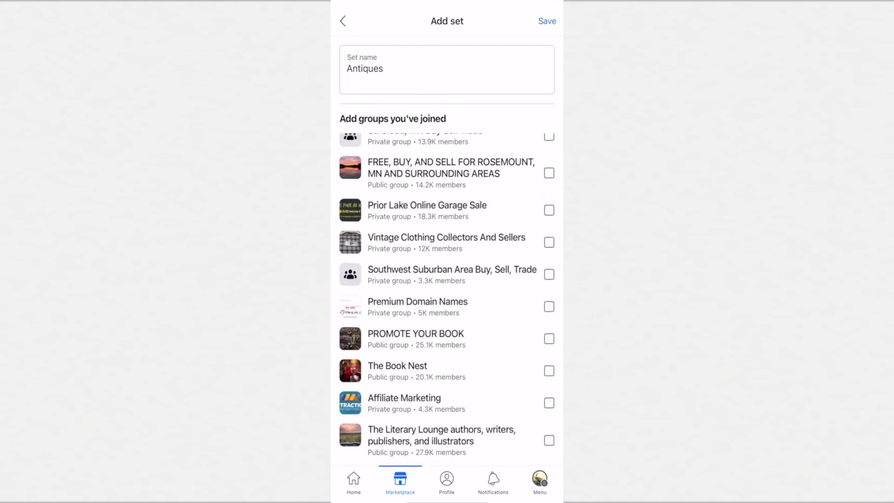
pyautogui.click(550, 242)
pyautogui.scroll(-3, 448, 301)
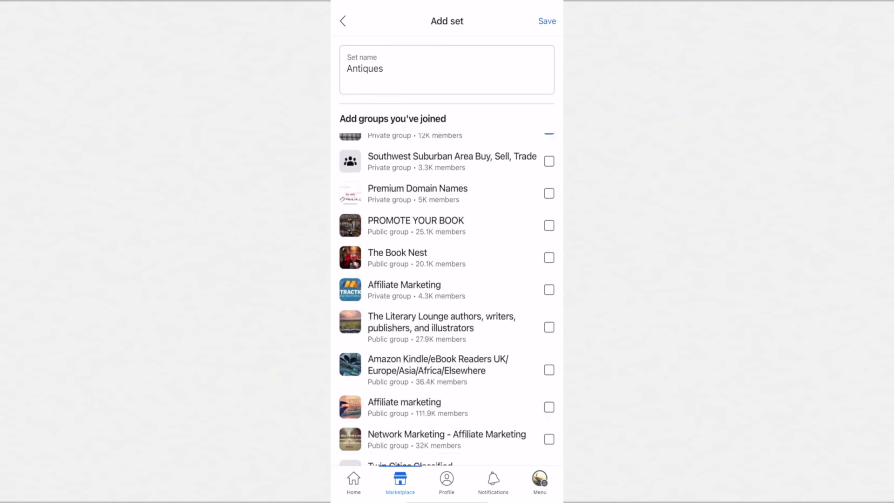
pyautogui.scroll(-2, 447, 301)
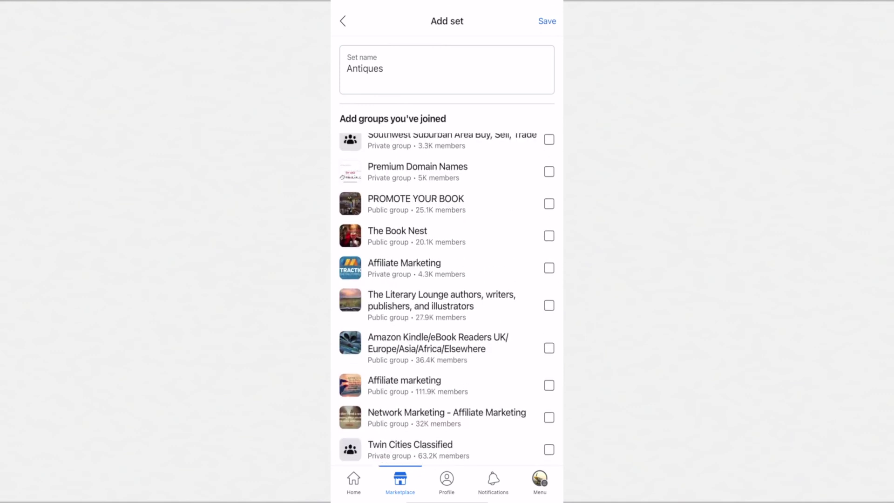
# Step: Save the Antiques group set and return to List in More Places
pyautogui.click(547, 21)
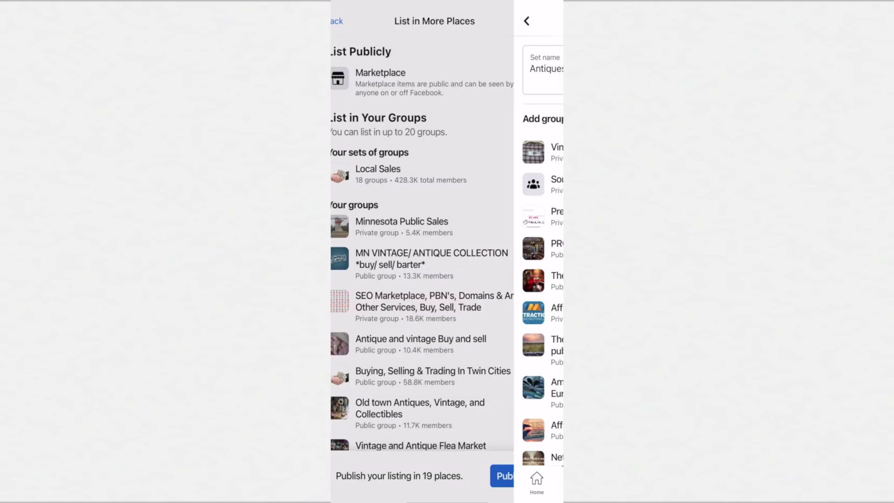